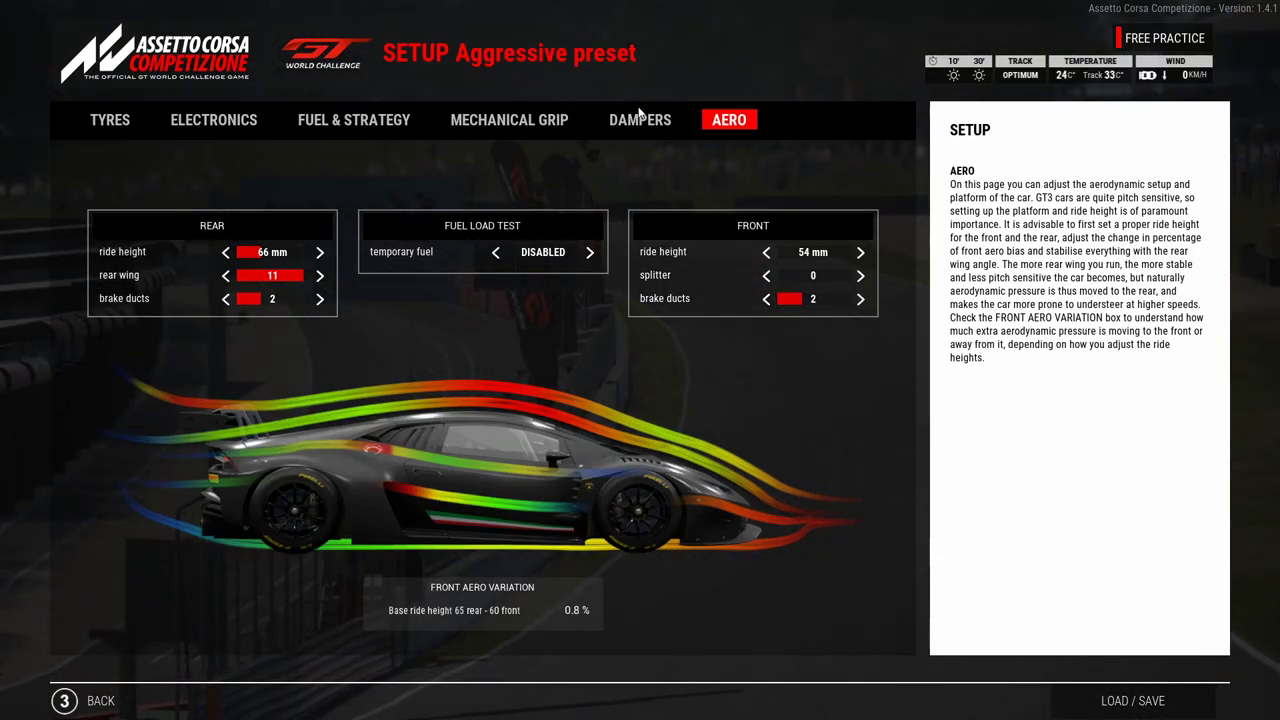
# - On the Electronics page, set traction control to 5
pyautogui.click(509, 120)
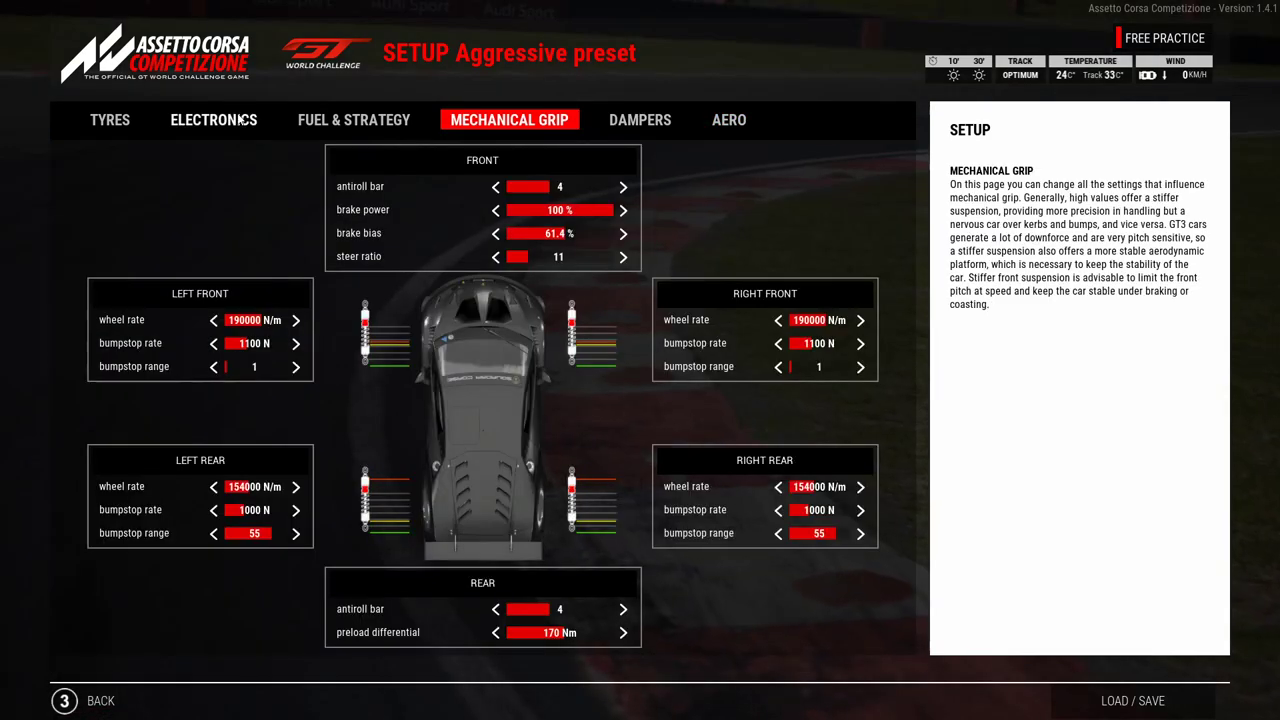
pyautogui.click(236, 120)
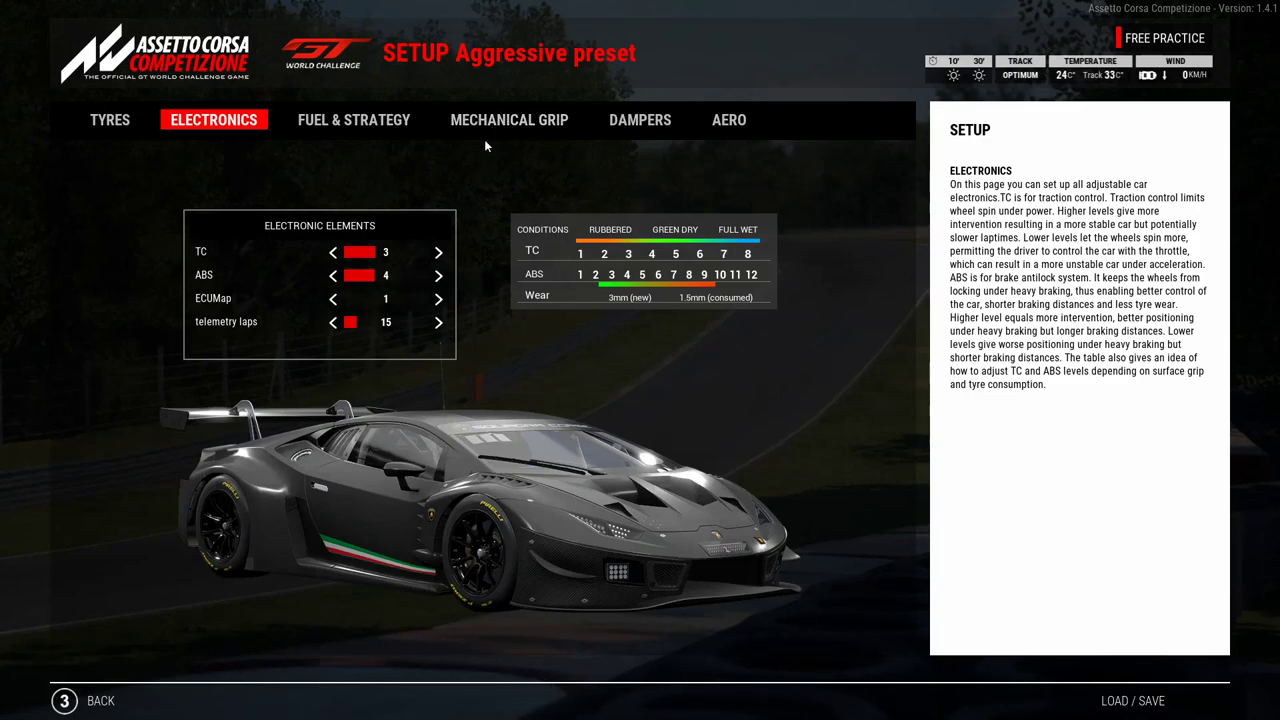
pyautogui.moveTo(342, 257); pyautogui.dragTo(366, 260)
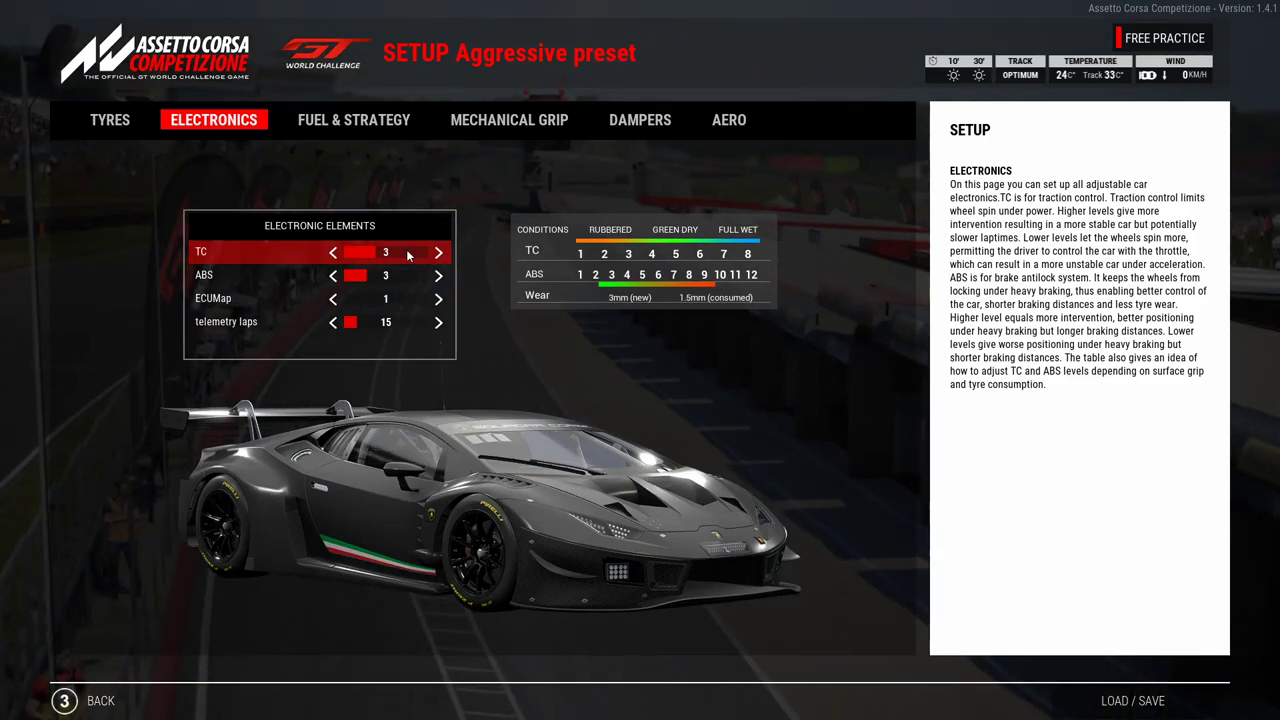
pyautogui.click(424, 253)
pyautogui.moveTo(377, 257)
pyautogui.mouseDown()
pyautogui.moveTo(346, 255)
pyautogui.moveTo(393, 255)
pyautogui.mouseUp()
# - Raise the ABS level to 8
pyautogui.click(438, 276)
pyautogui.click(438, 276)
pyautogui.click(438, 276)
pyautogui.click(438, 276)
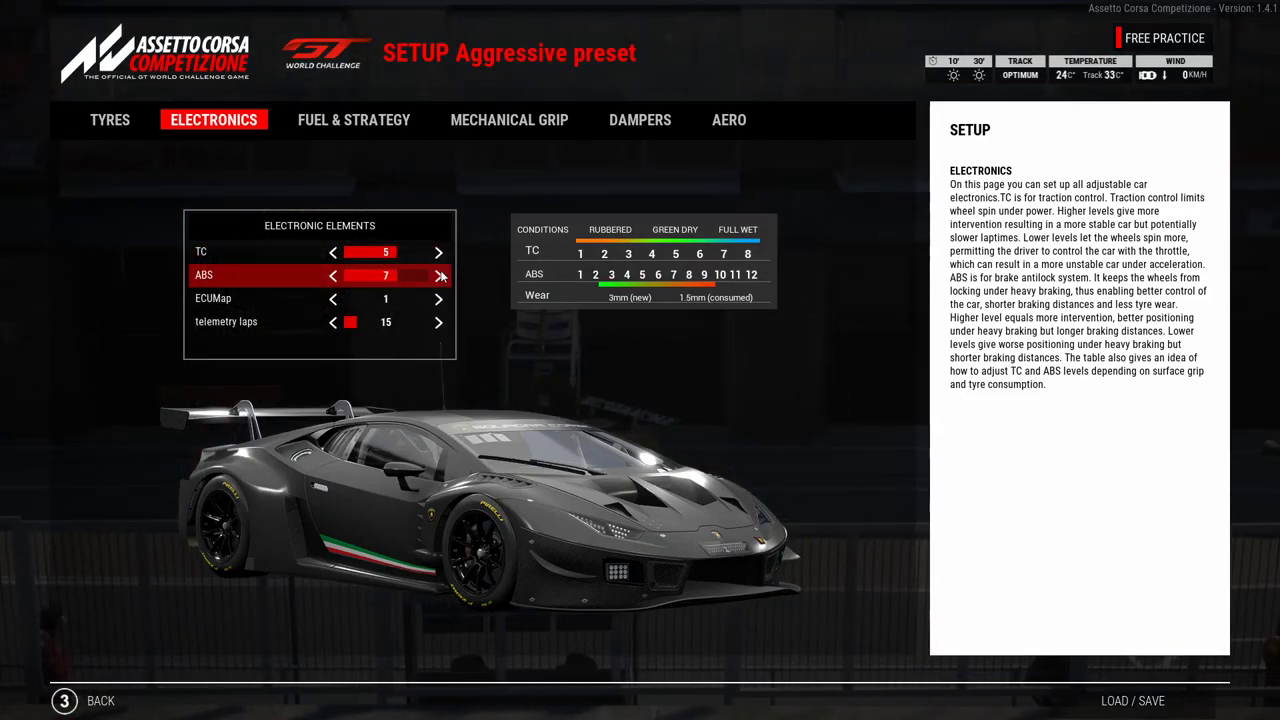
pyautogui.click(438, 276)
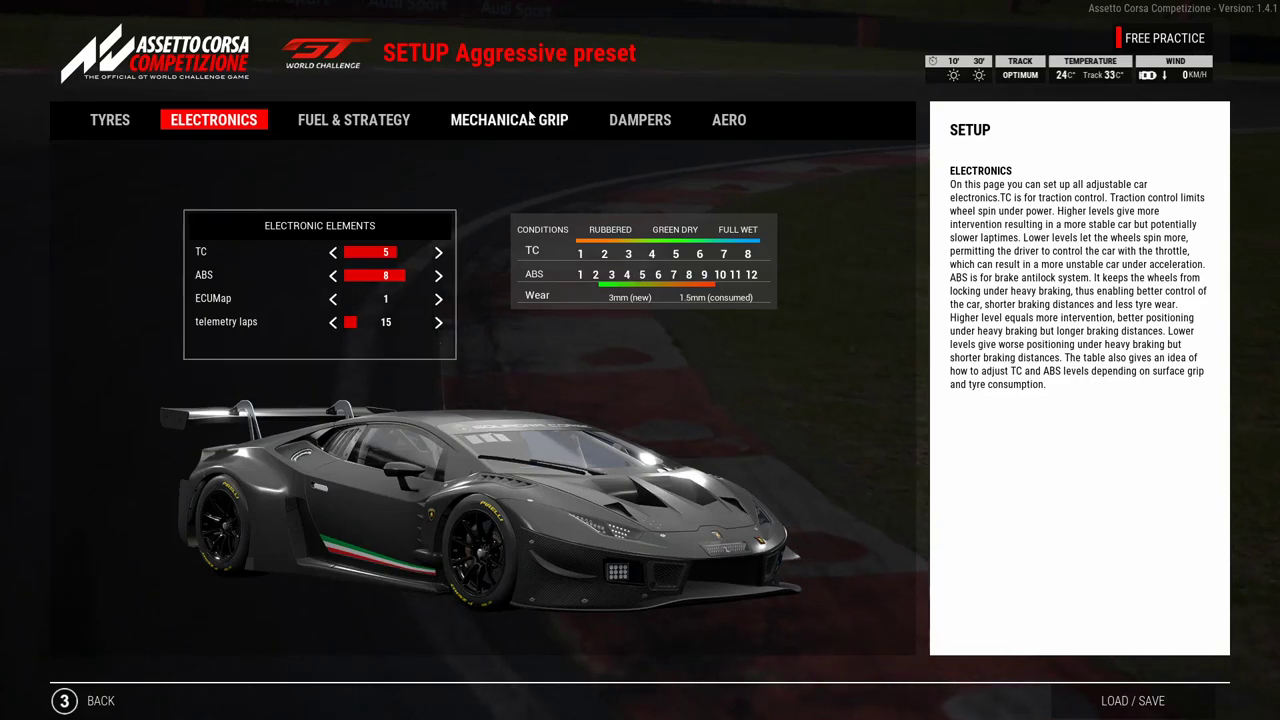
pyautogui.click(493, 121)
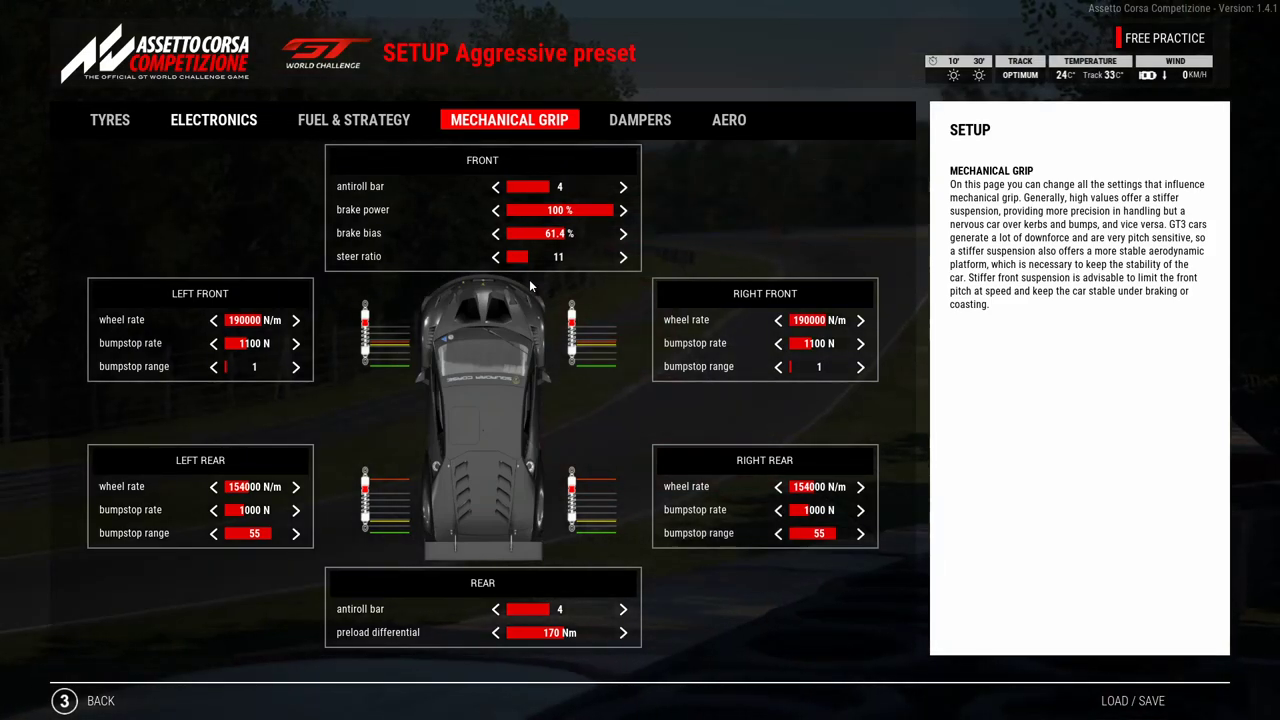
# - Step the brake bias down three notches so it reads 60.0 %
pyautogui.click(497, 233)
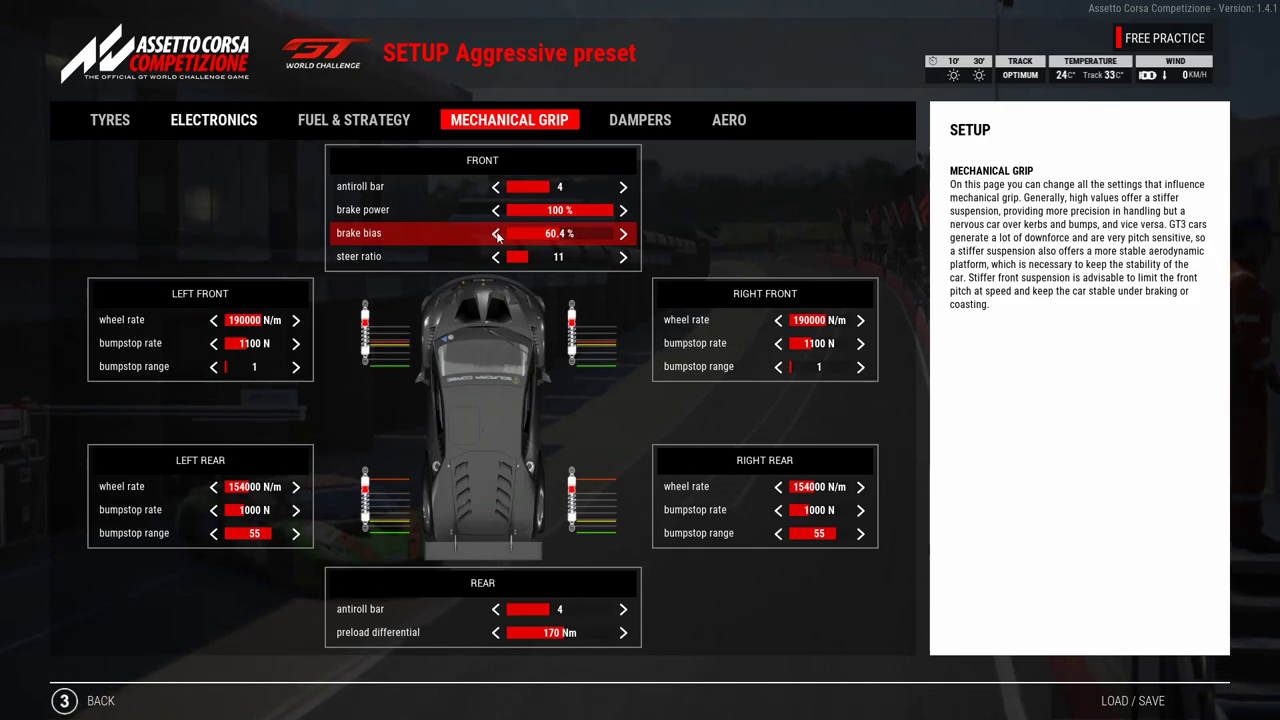
pyautogui.click(497, 233)
pyautogui.click(497, 233)
pyautogui.click(497, 233)
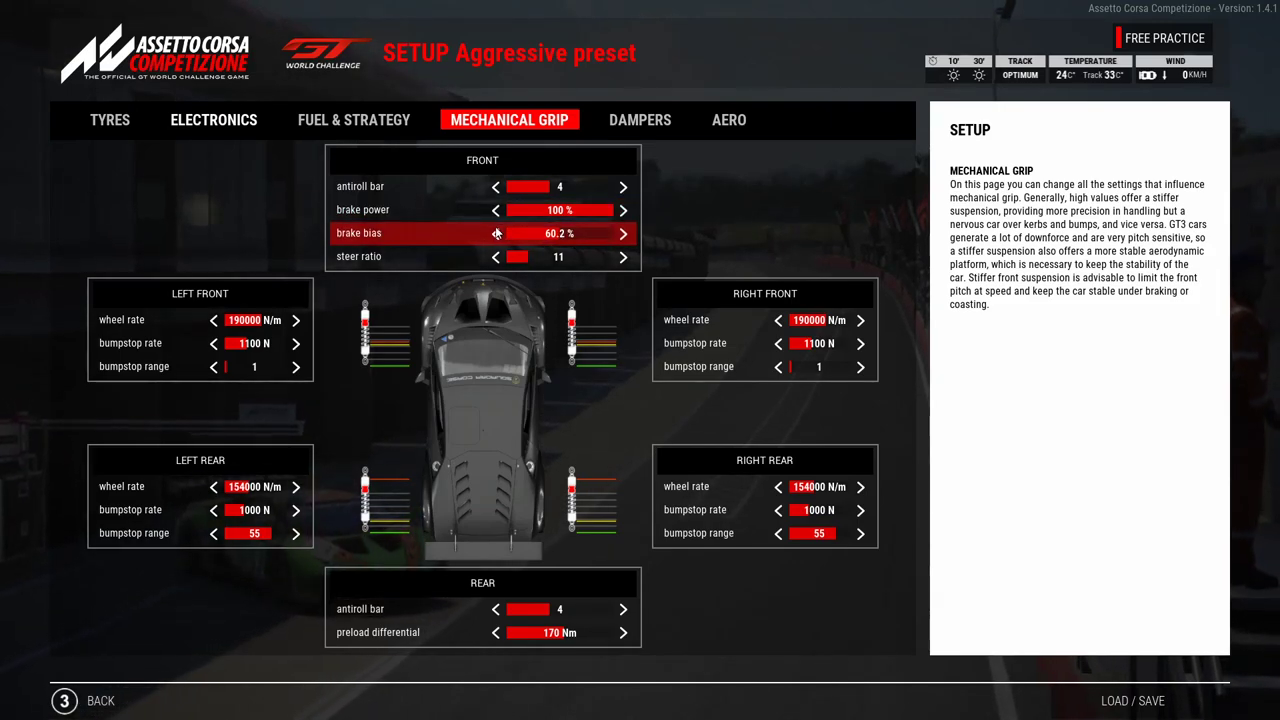
pyautogui.click(497, 233)
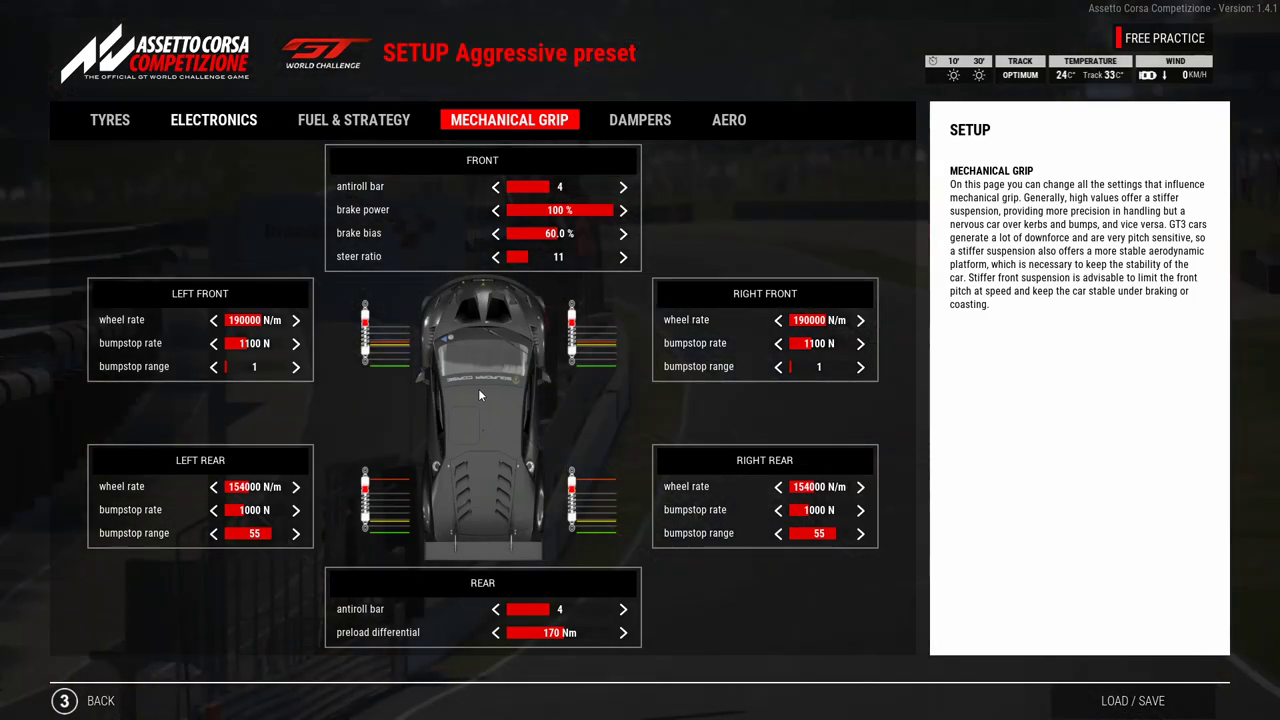
pyautogui.scroll(-5, 458, 316)
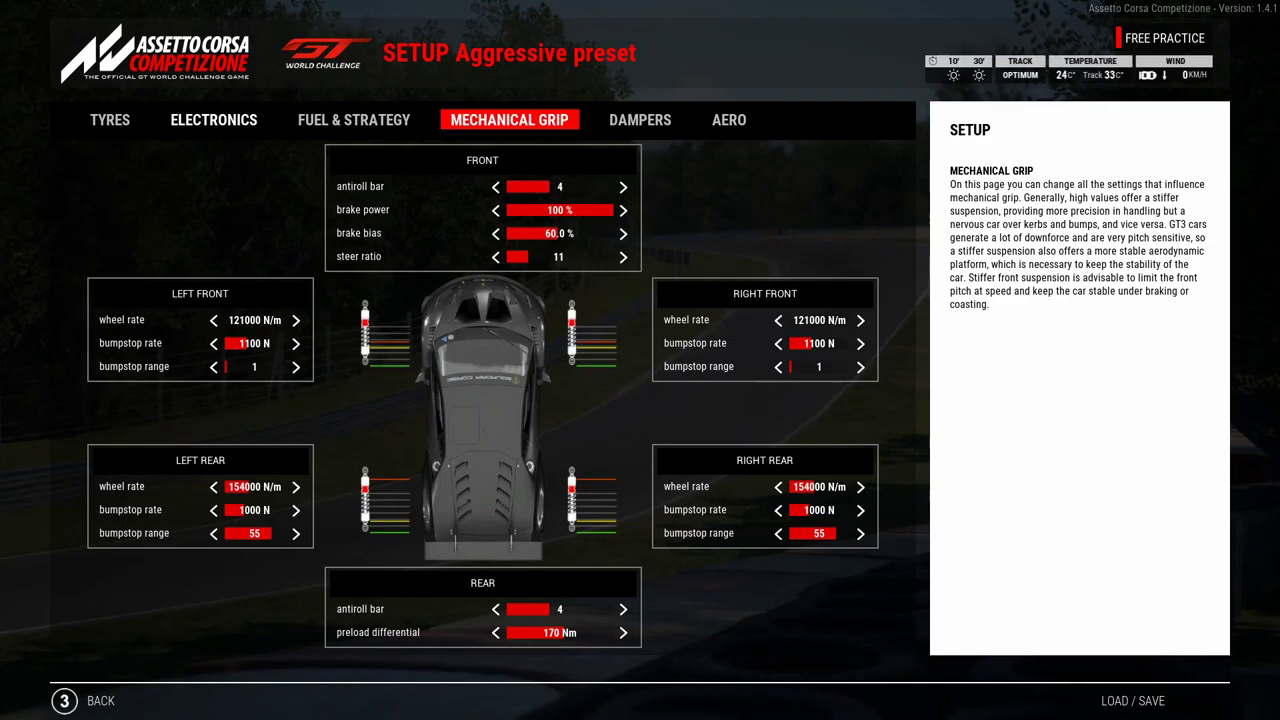
# - Set both front wheel rates to 167000 N/m
pyautogui.click(296, 320)
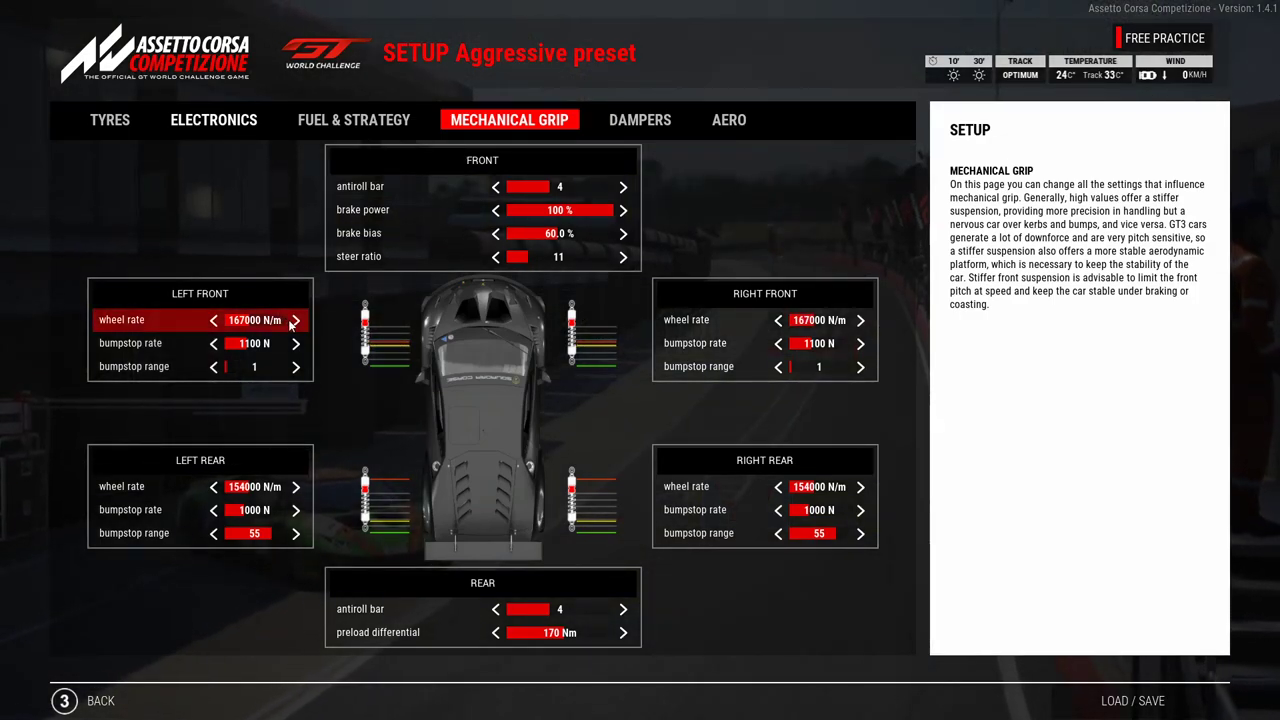
pyautogui.click(296, 320)
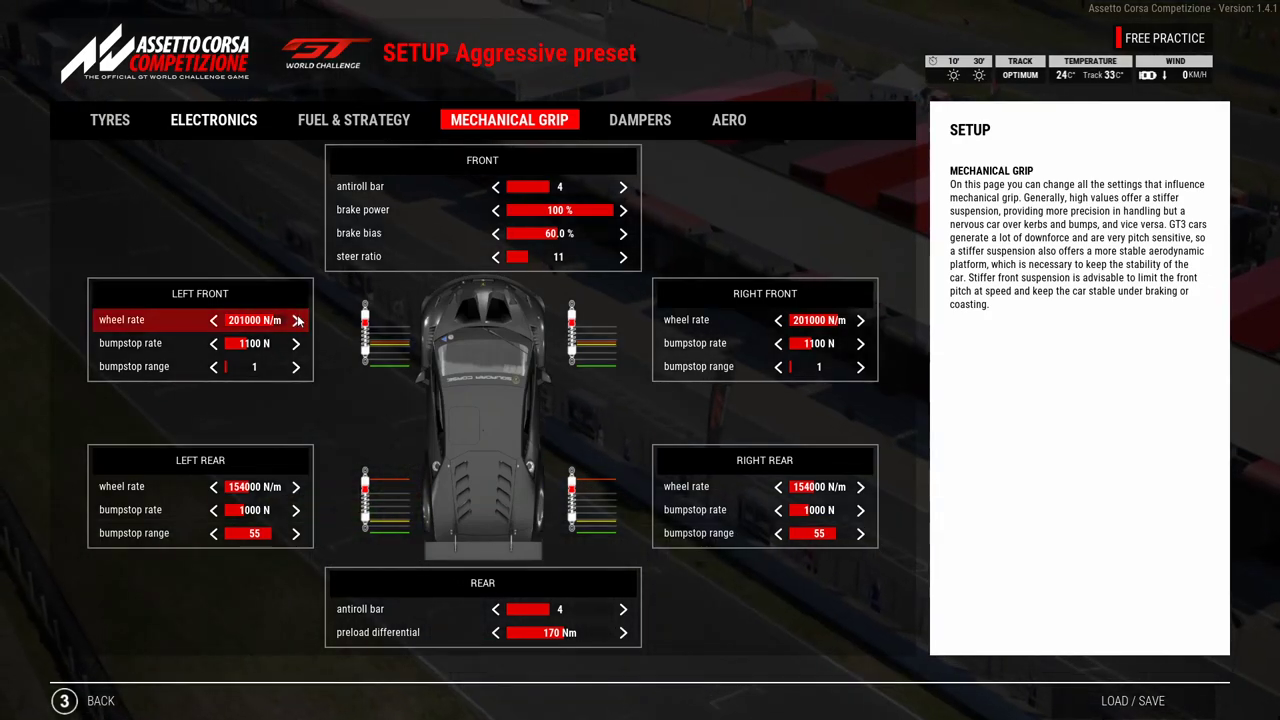
pyautogui.click(297, 320)
pyautogui.click(860, 320)
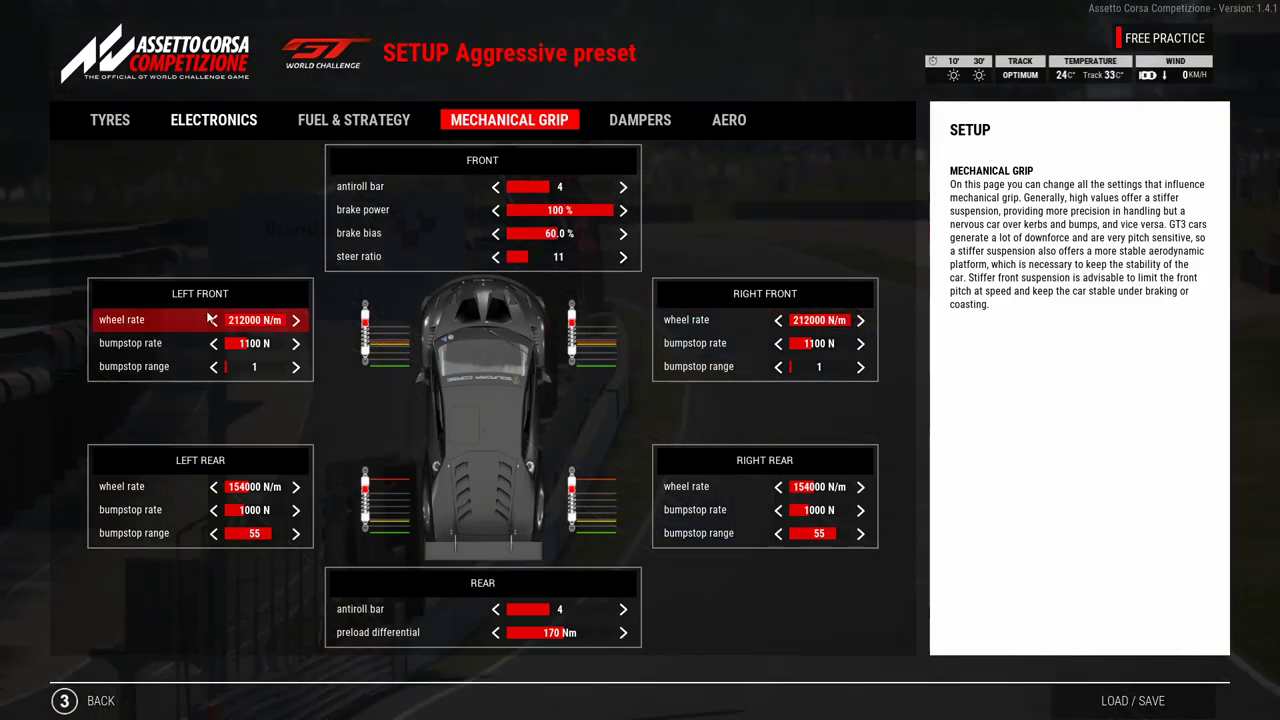
pyautogui.click(212, 320)
pyautogui.click(212, 320)
pyautogui.click(212, 320)
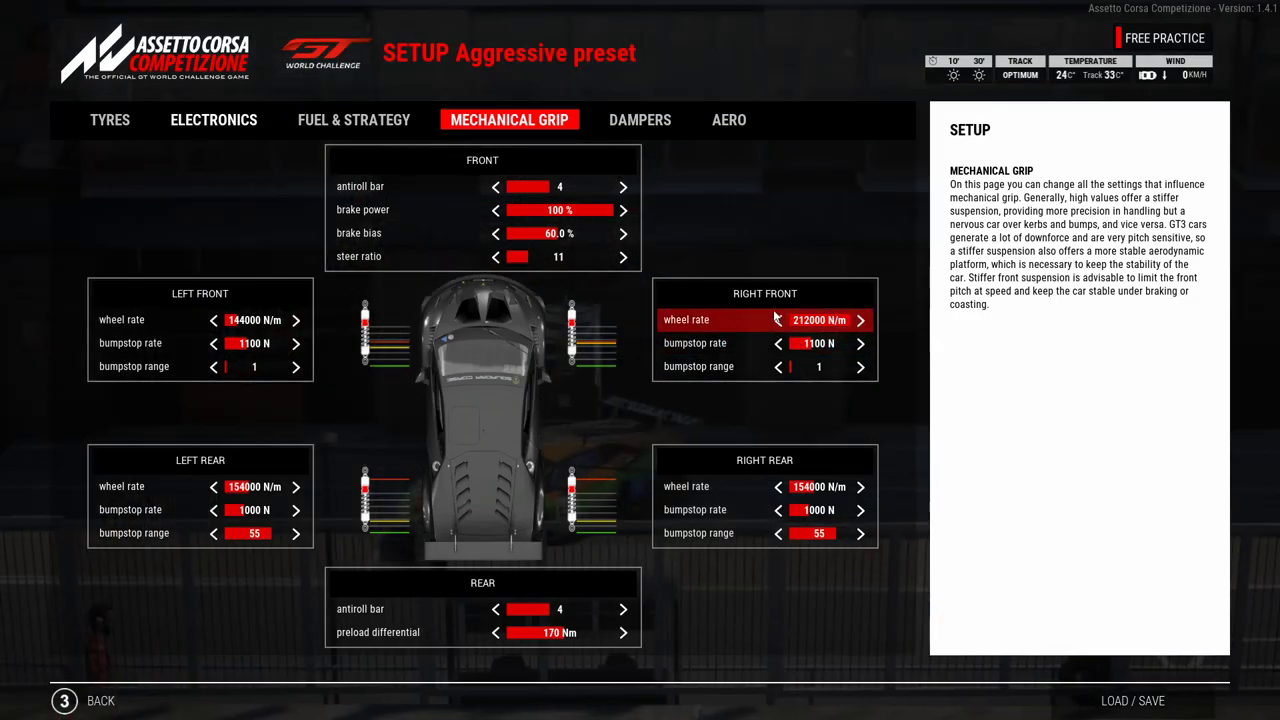
pyautogui.click(778, 319)
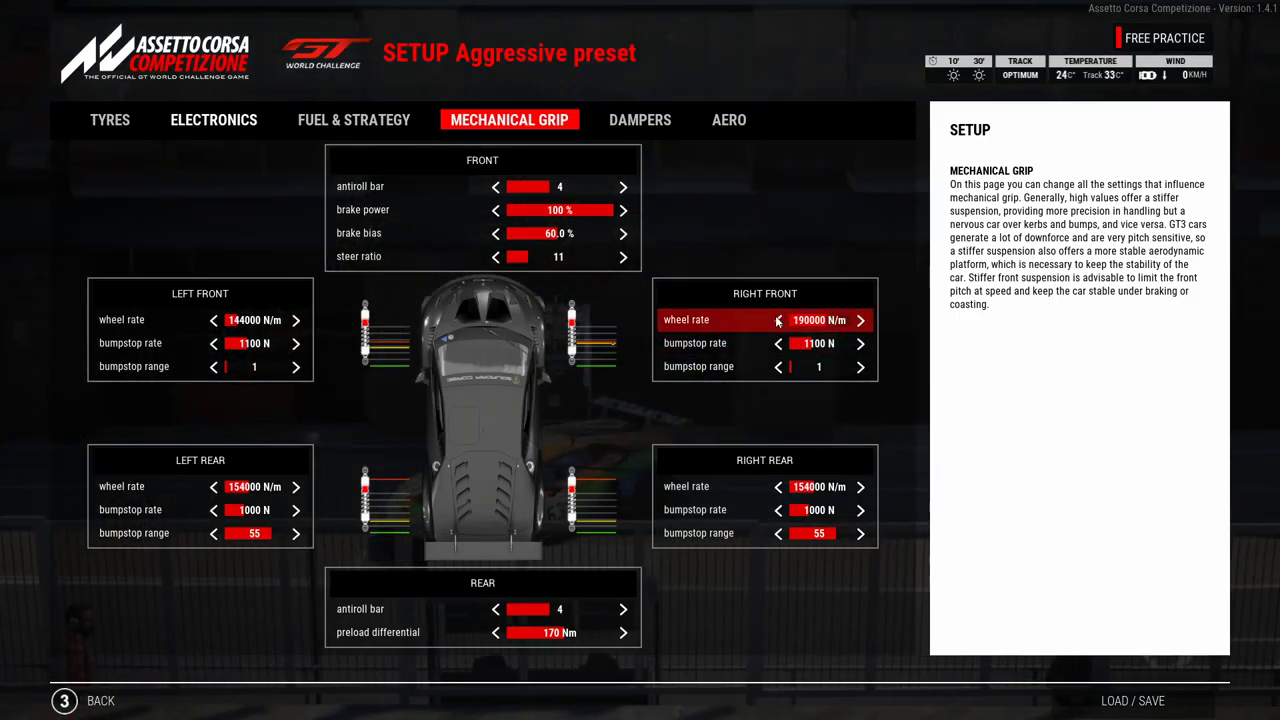
pyautogui.click(296, 319)
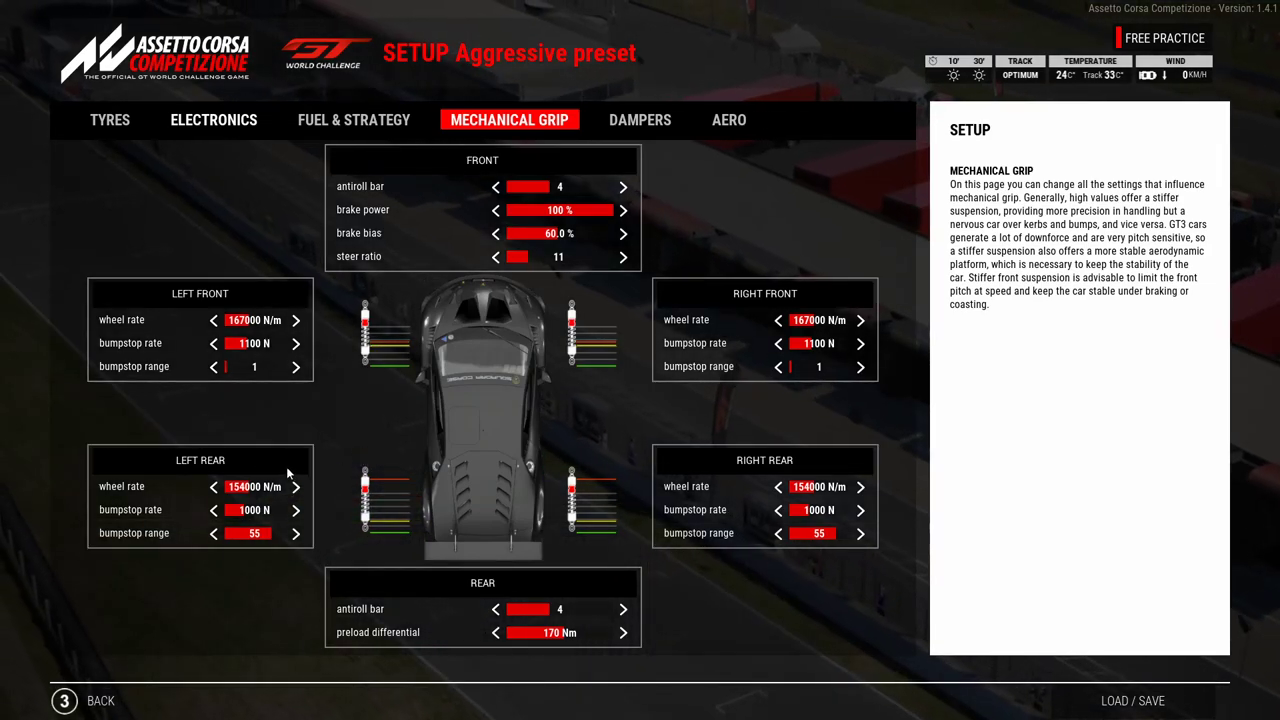
# - Set both rear wheel rates to 136000 N/m and the rear antiroll bar to 6
pyautogui.click(296, 485)
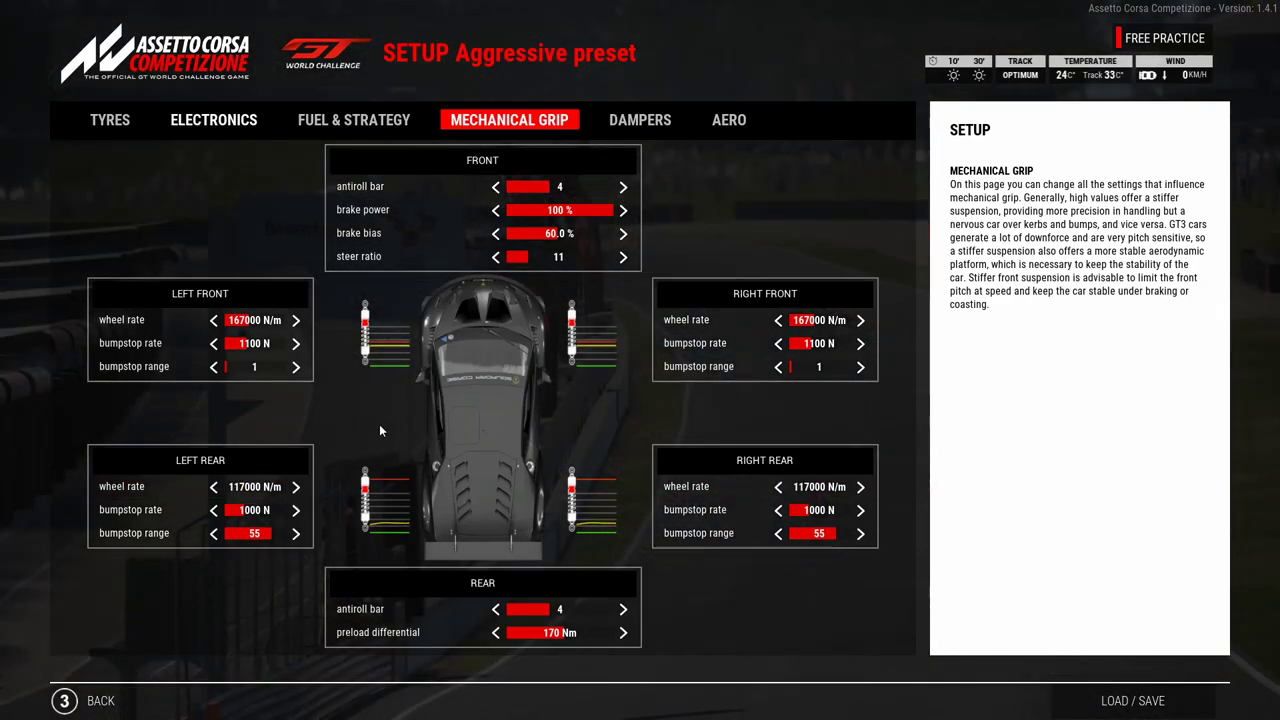
pyautogui.click(298, 486)
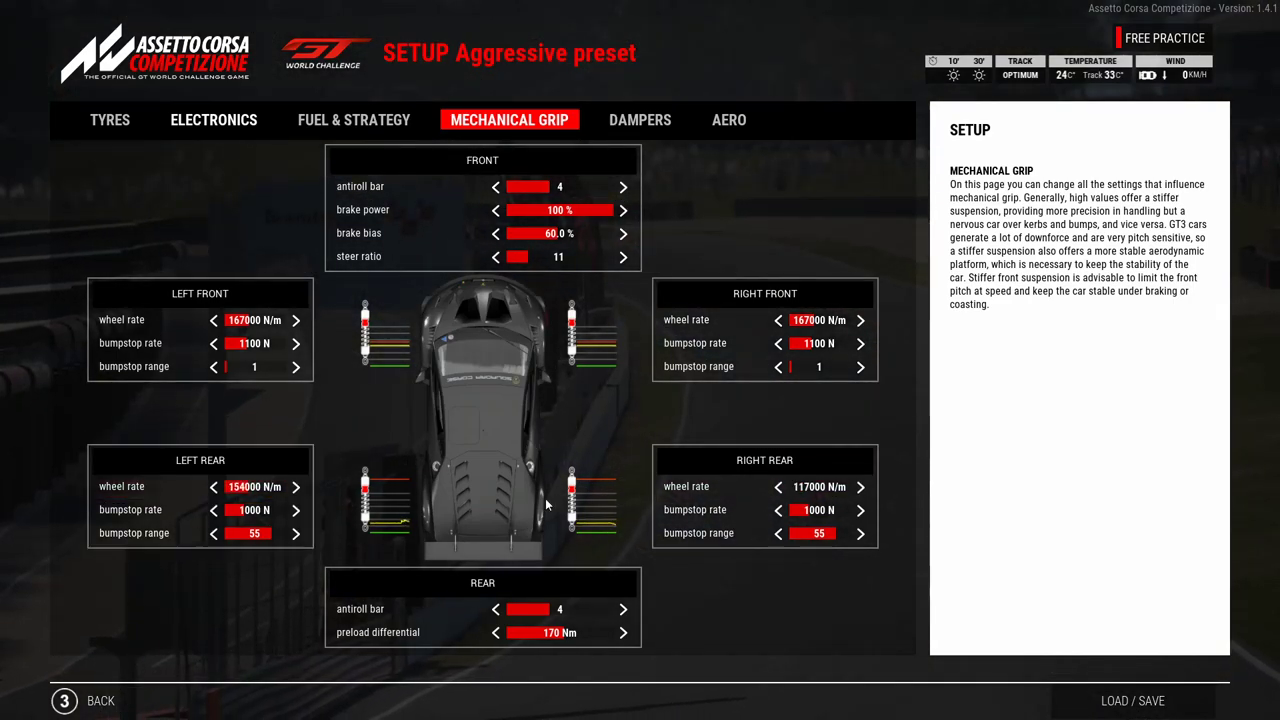
pyautogui.click(850, 486)
pyautogui.click(296, 486)
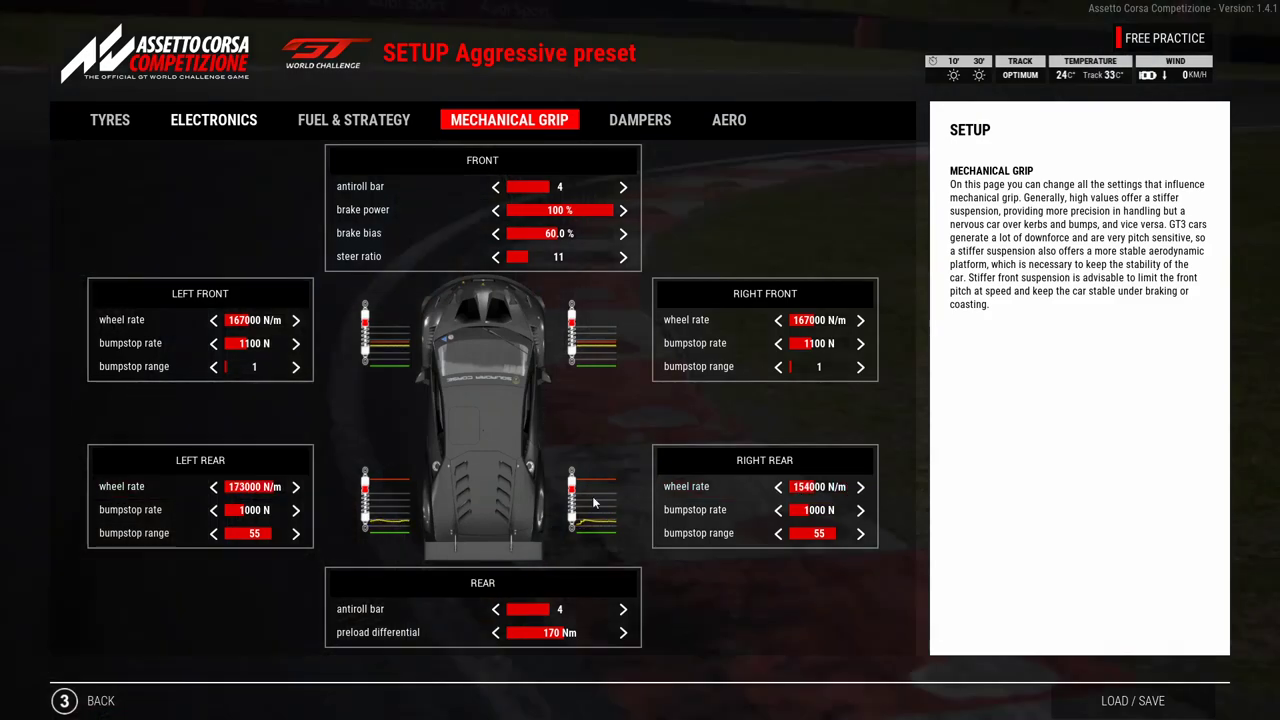
pyautogui.click(778, 486)
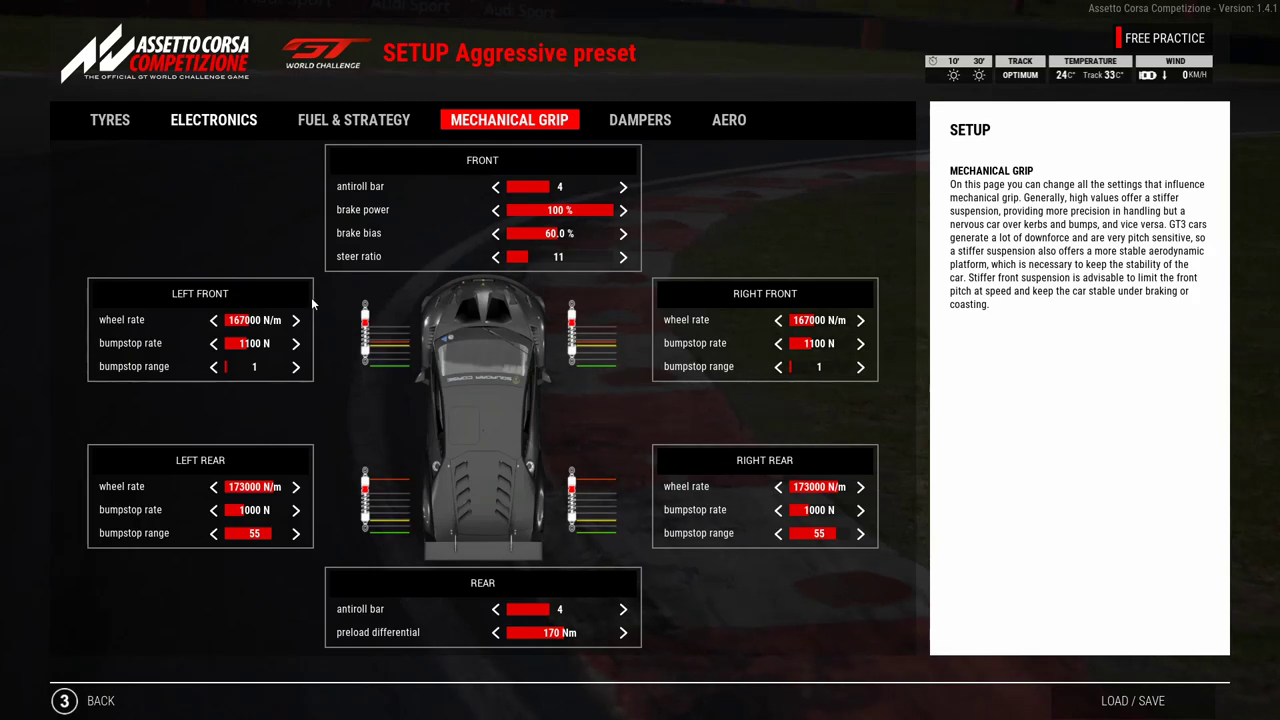
pyautogui.click(296, 486)
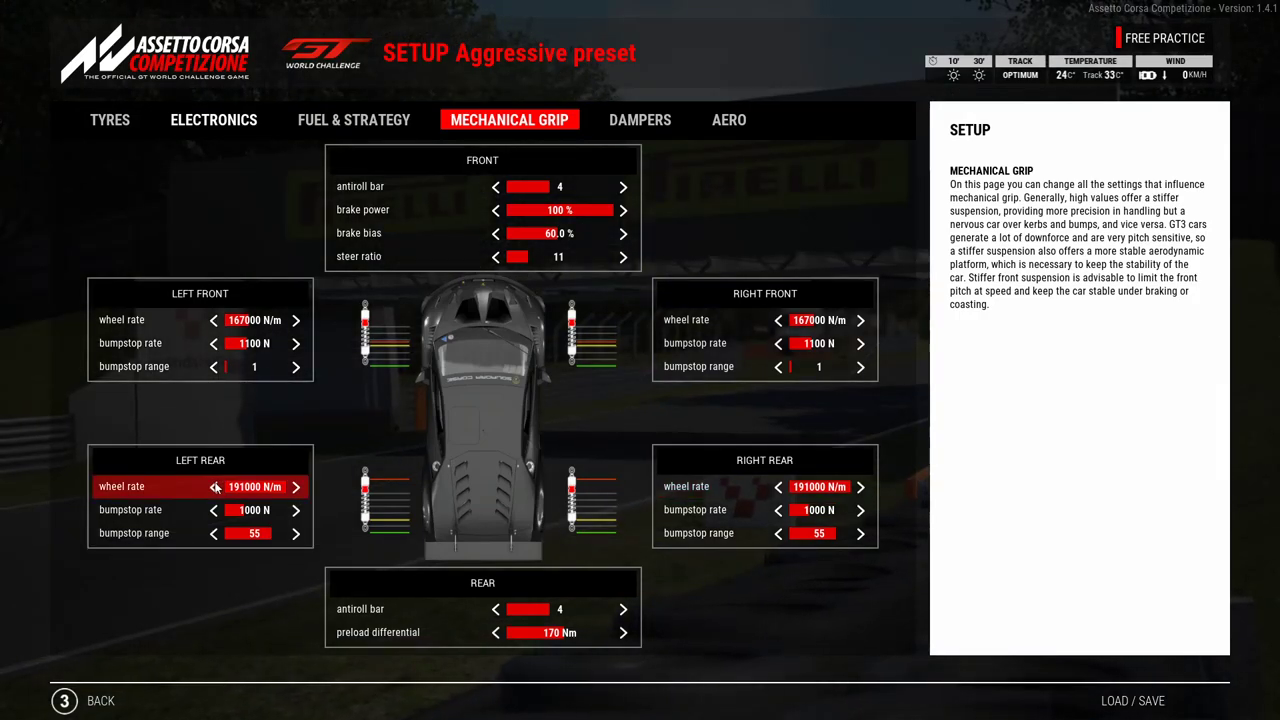
pyautogui.click(296, 486)
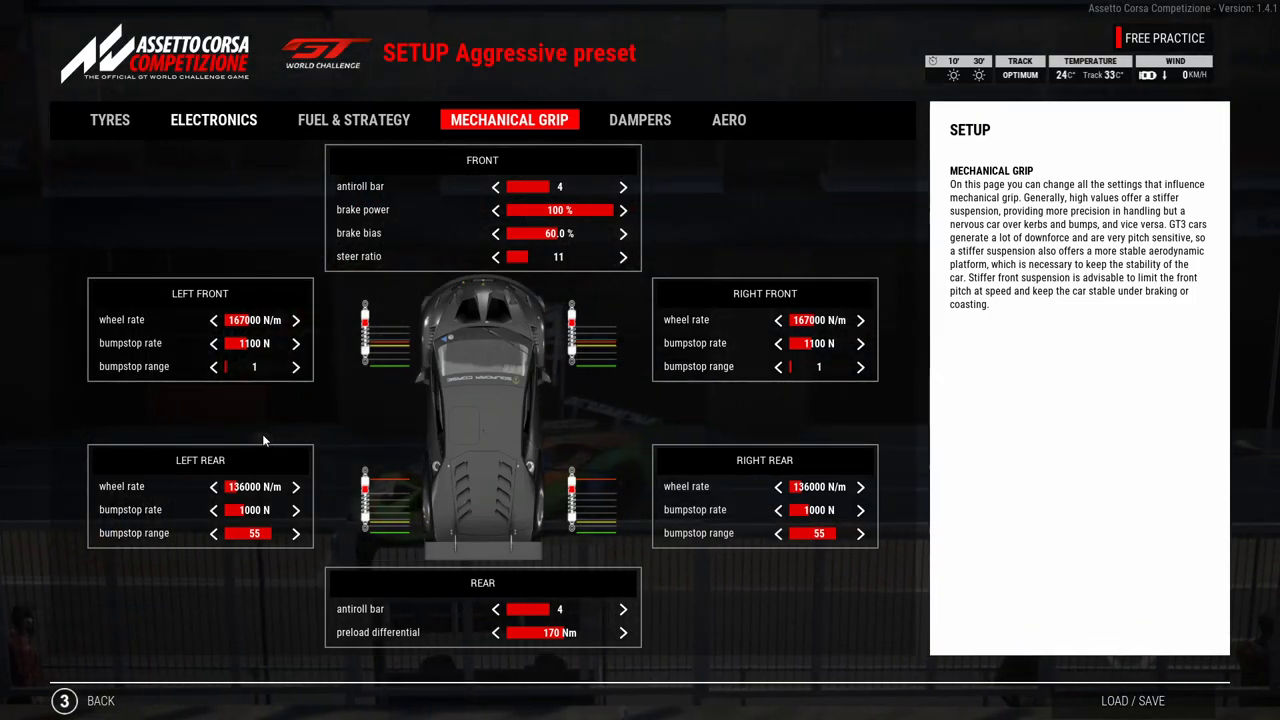
pyautogui.click(624, 609)
pyautogui.click(624, 609)
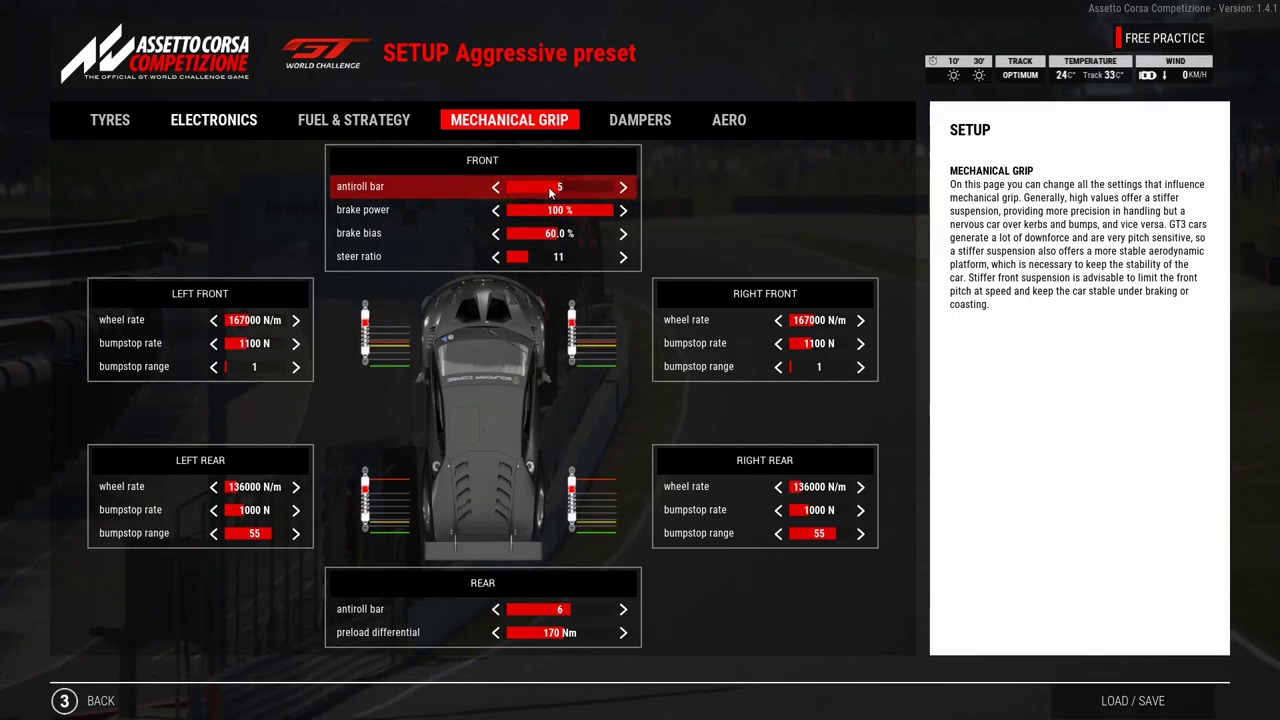
# - Drop the front antiroll bar two notches to 2 and the steer ratio to 10
pyautogui.click(497, 188)
pyautogui.click(497, 188)
pyautogui.click(497, 188)
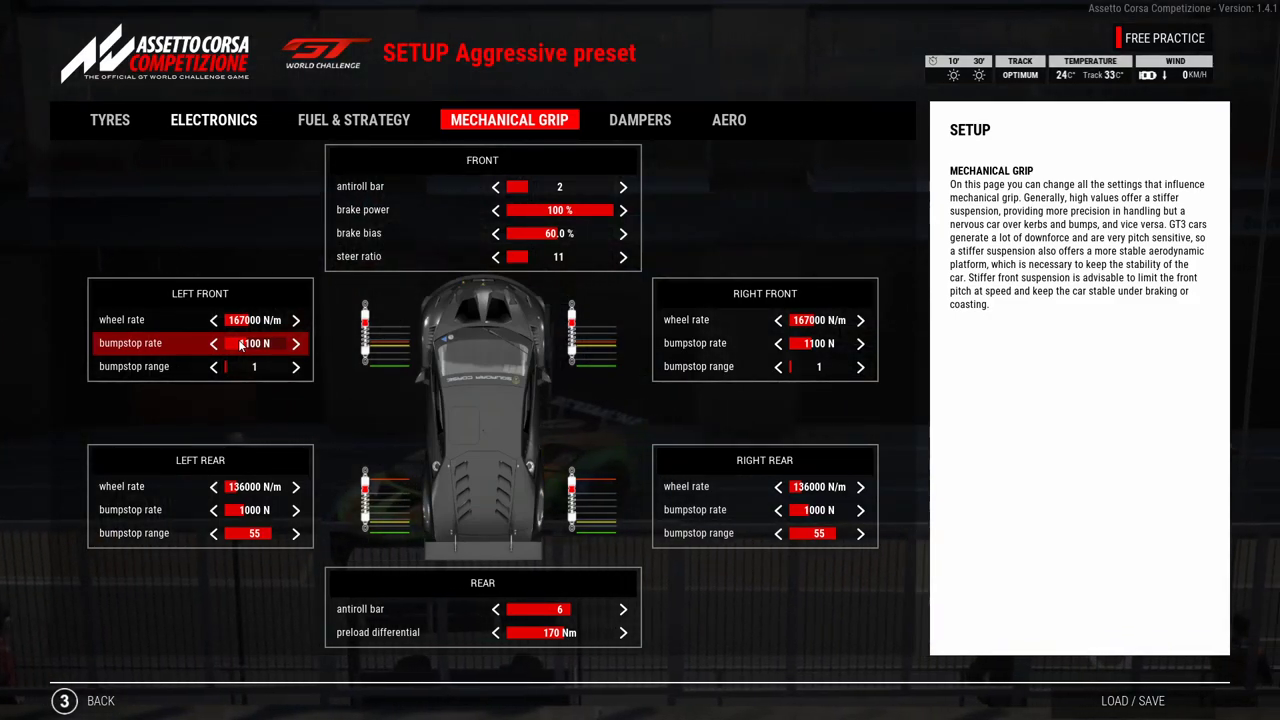
pyautogui.click(495, 256)
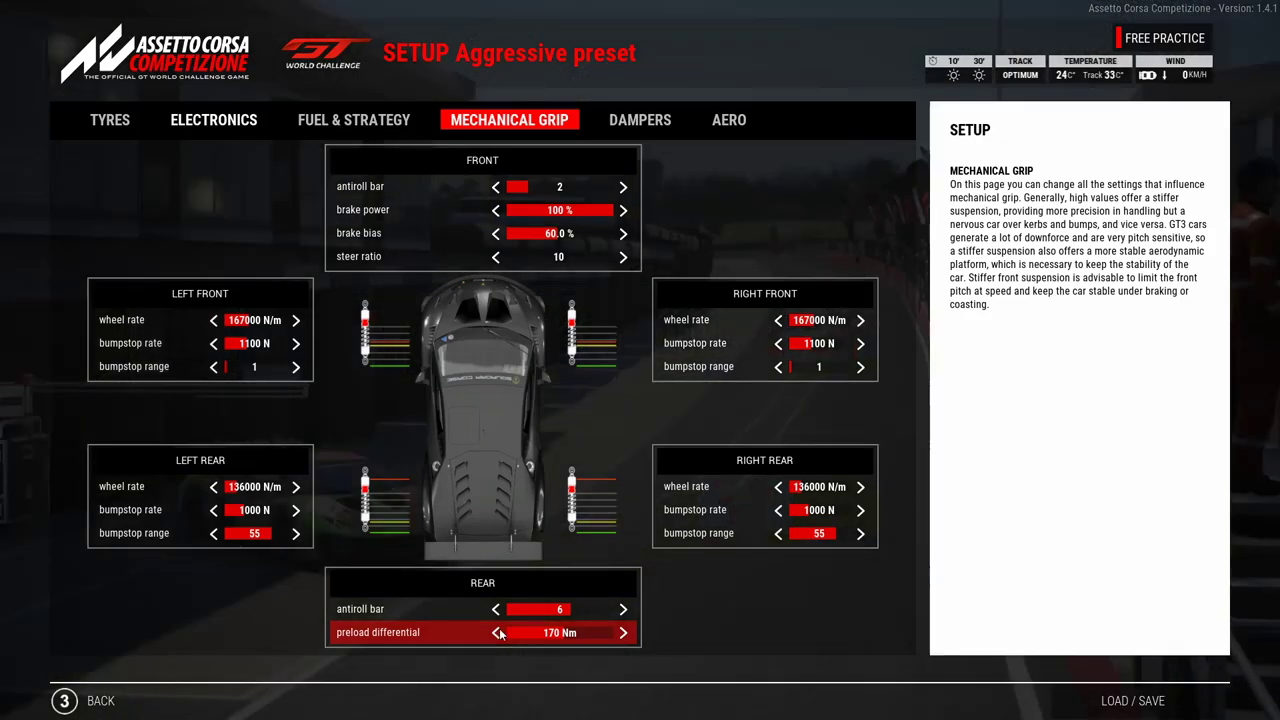
# - Set the differential preload to 190 Nm and bring up the damper settings
pyautogui.click(498, 633)
pyautogui.click(498, 633)
pyautogui.click(498, 633)
pyautogui.click(498, 633)
pyautogui.click(499, 633)
pyautogui.click(498, 633)
pyautogui.click(498, 633)
pyautogui.click(498, 633)
pyautogui.click(498, 633)
pyautogui.click(498, 633)
pyautogui.click(498, 633)
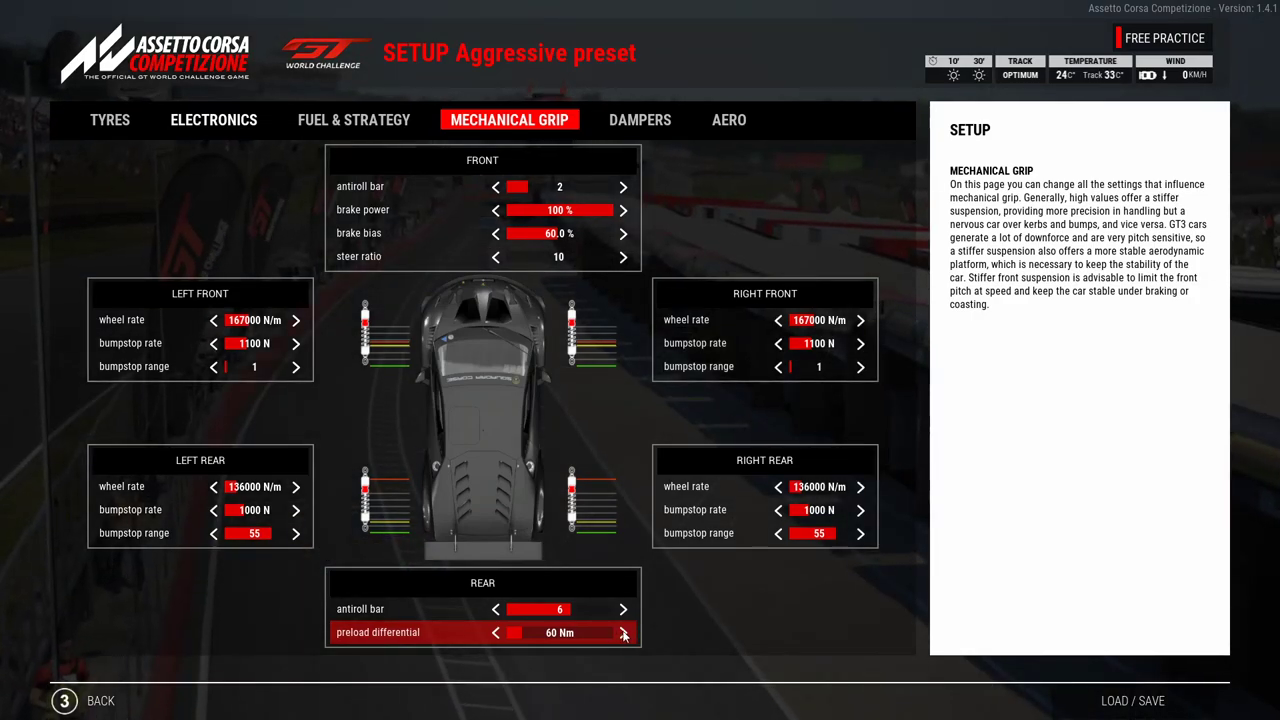
pyautogui.click(623, 632)
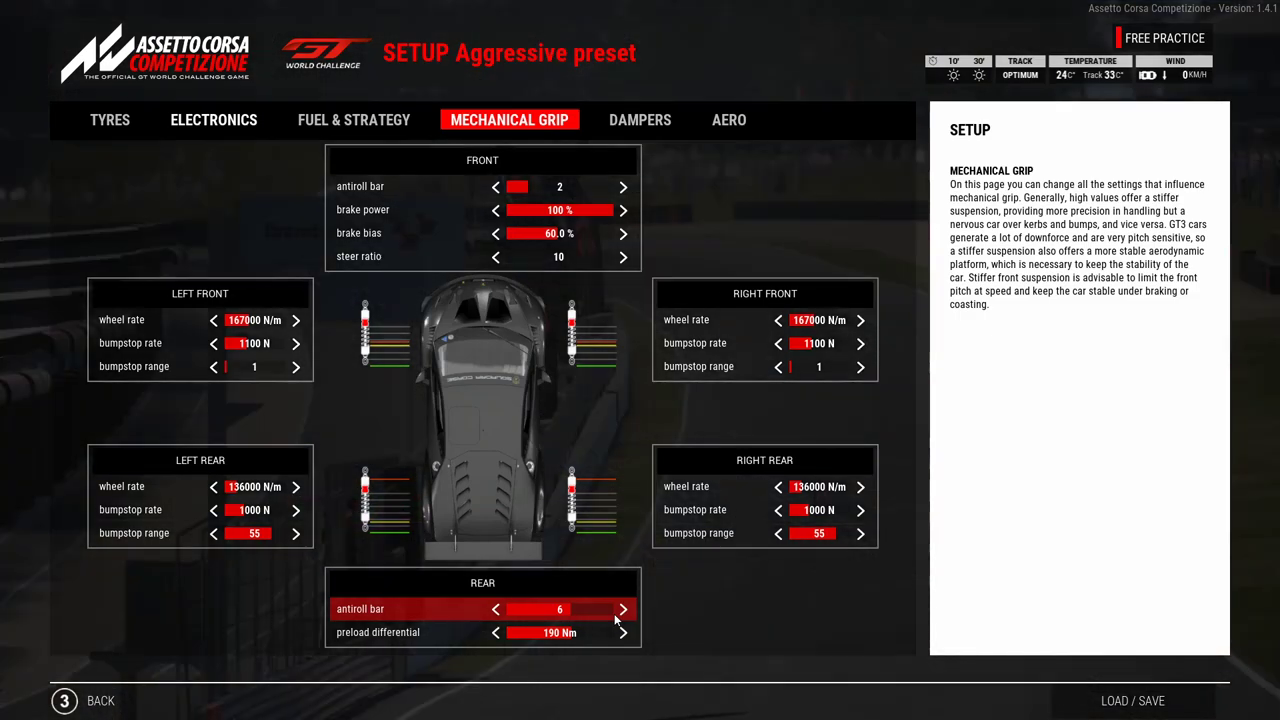
pyautogui.click(652, 120)
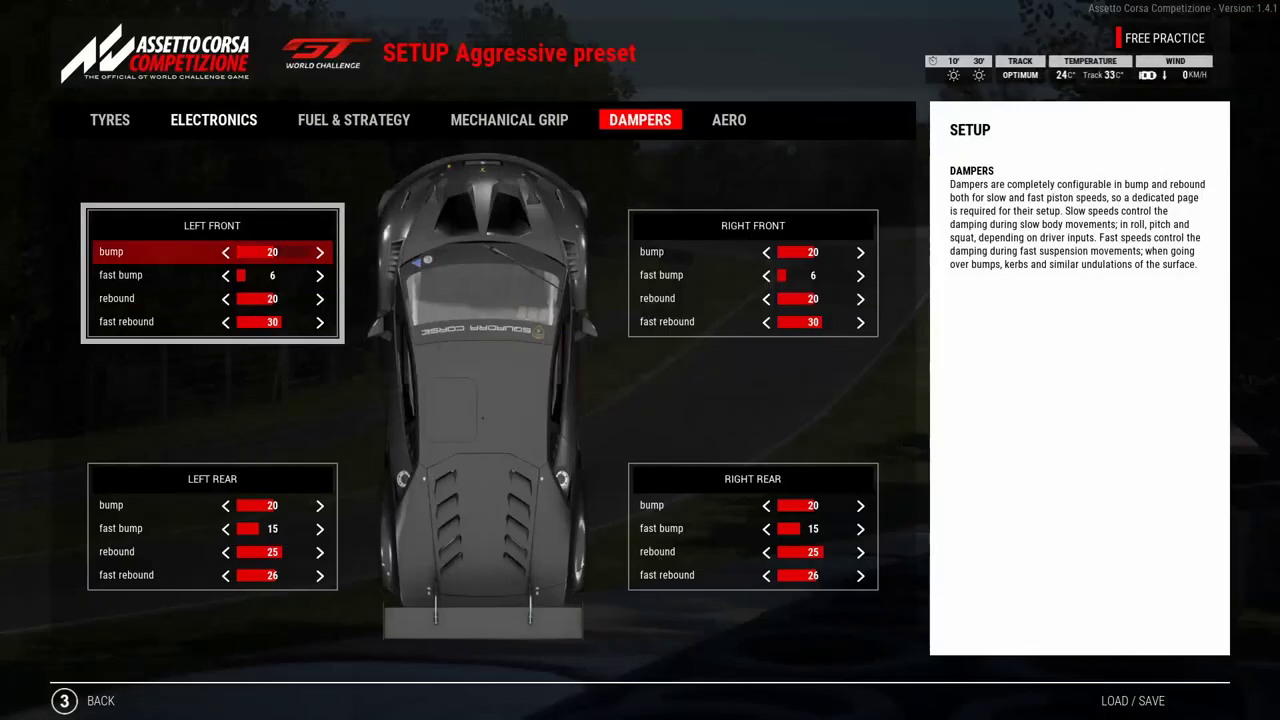
# - Switch to the Electronics settings page
pyautogui.click(213, 119)
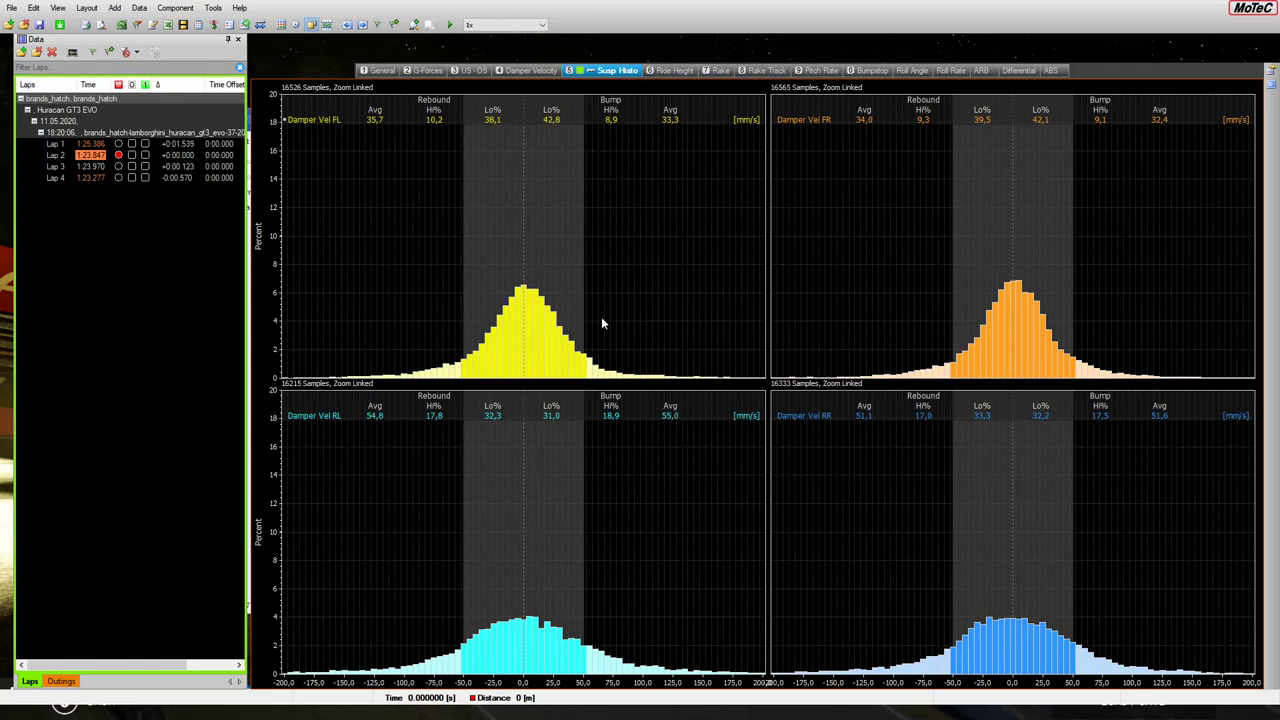
# - Make Silverstone Lap 3 (1:58.827) the active lap in the Susp Histo histograms
pyautogui.click(634, 346)
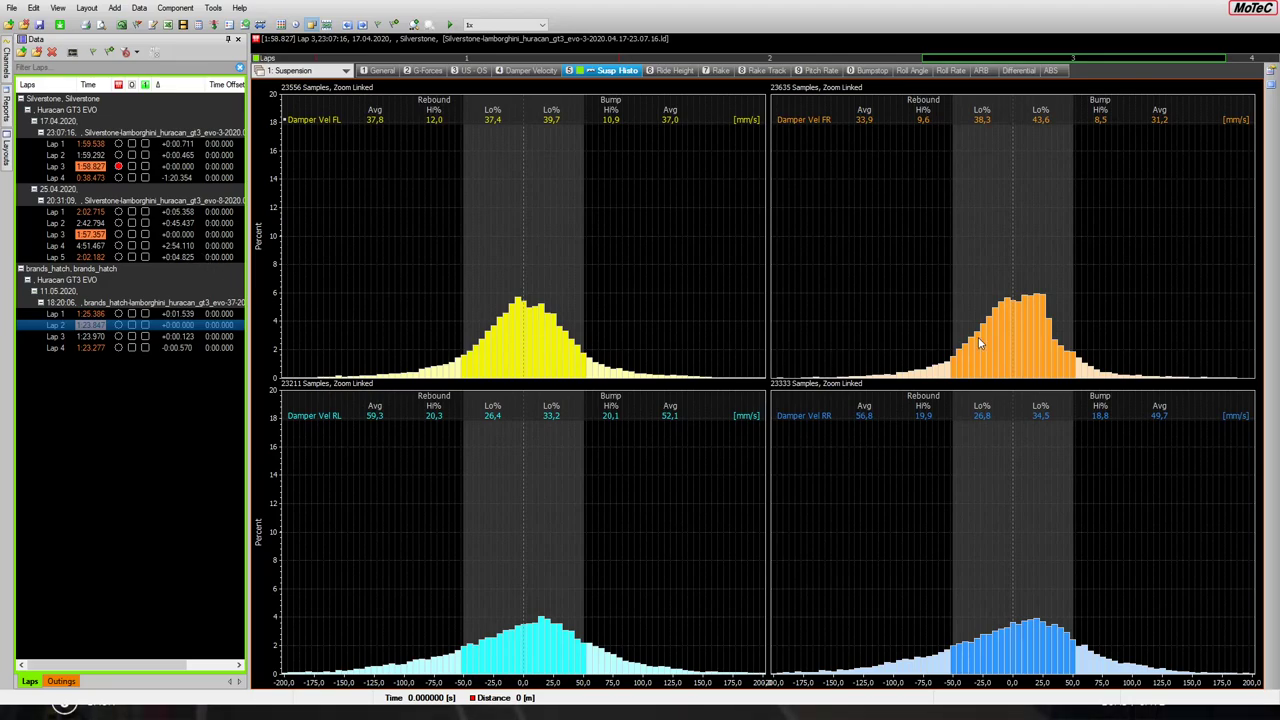
pyautogui.click(118, 167)
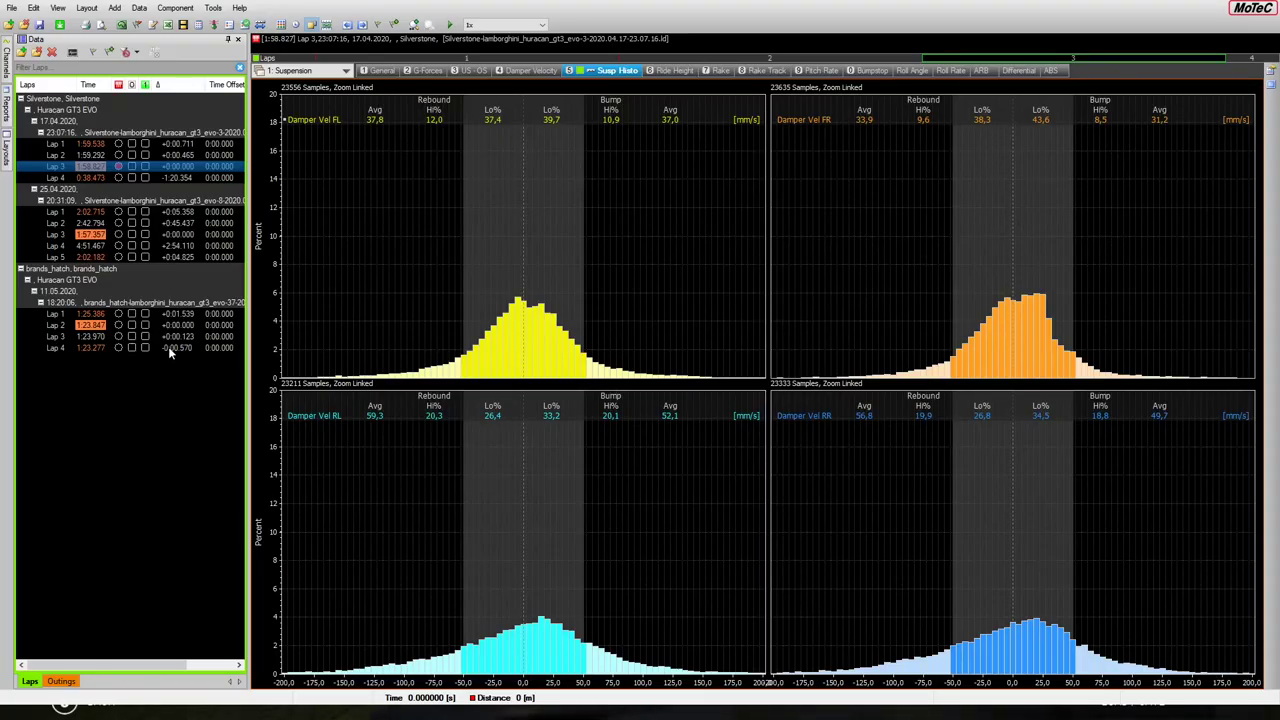
pyautogui.click(117, 348)
pyautogui.click(118, 326)
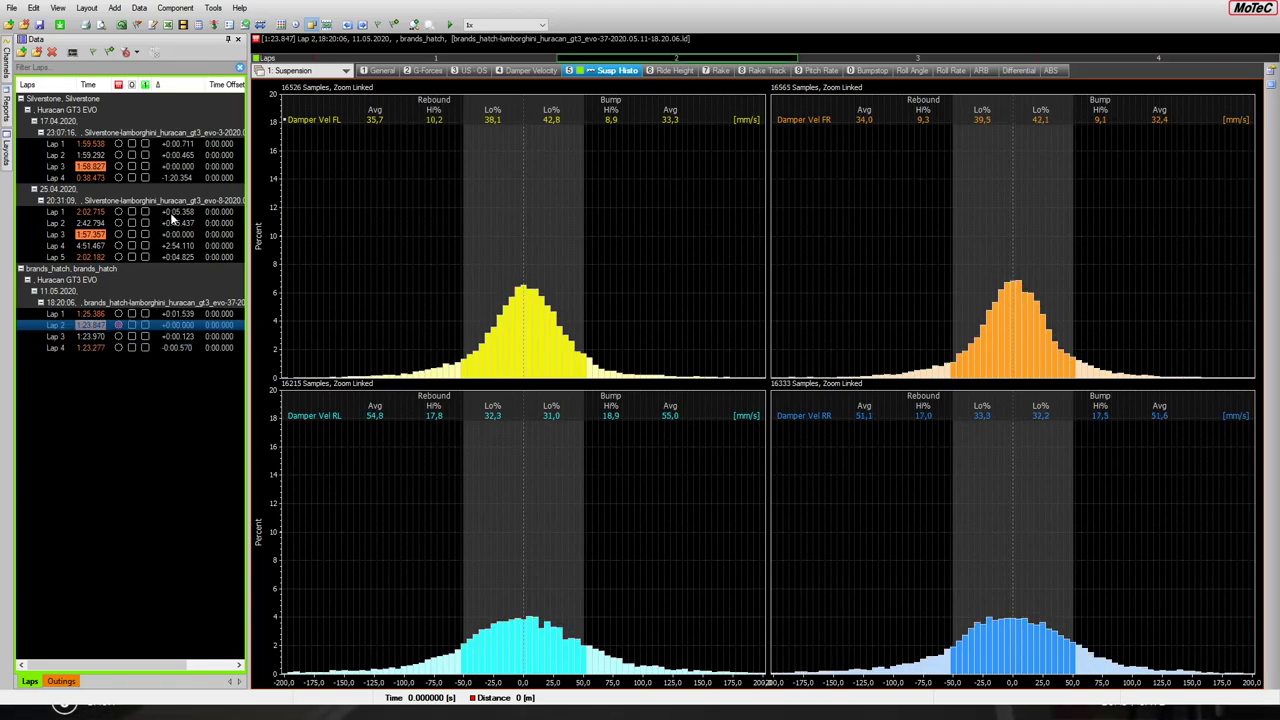
pyautogui.click(117, 166)
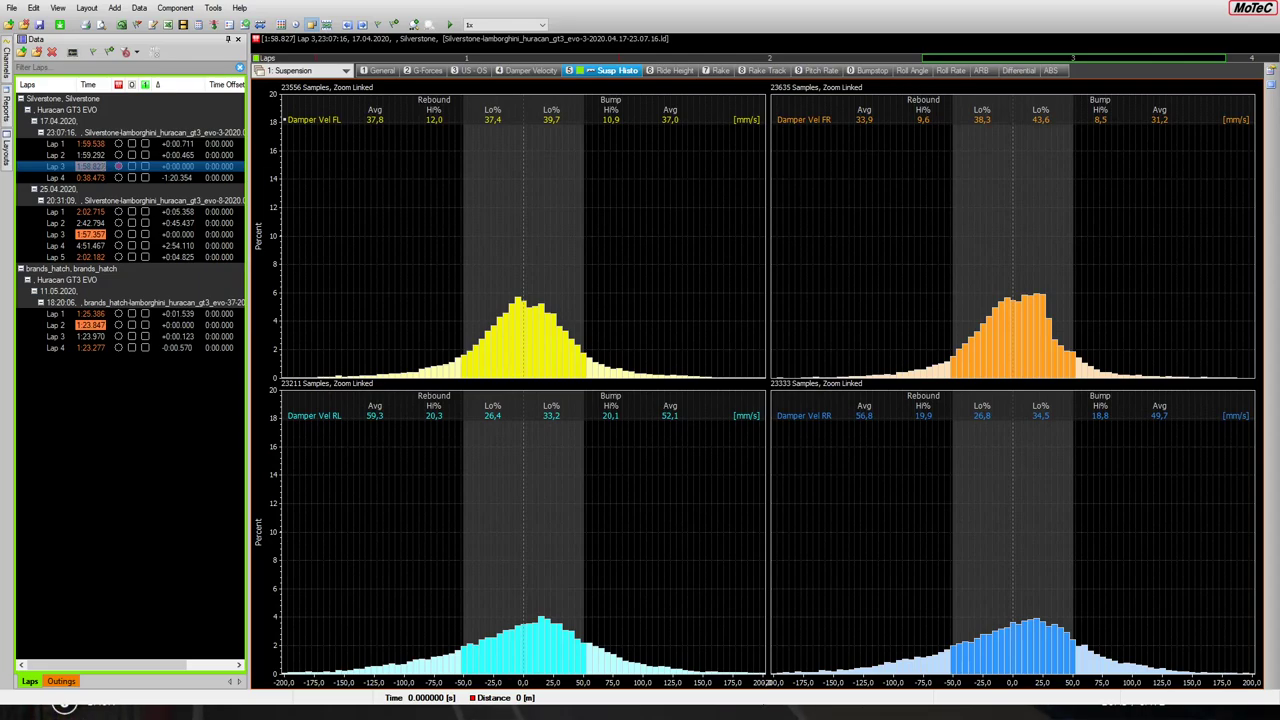
pyautogui.click(476, 699)
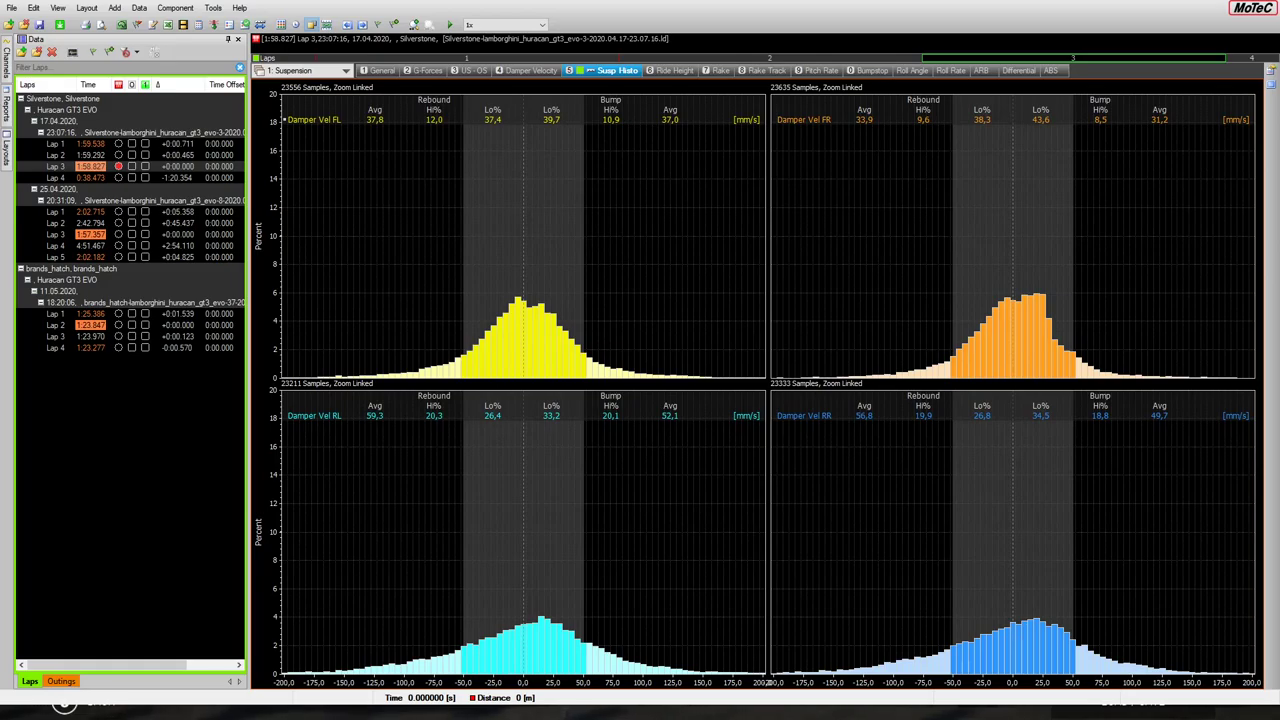